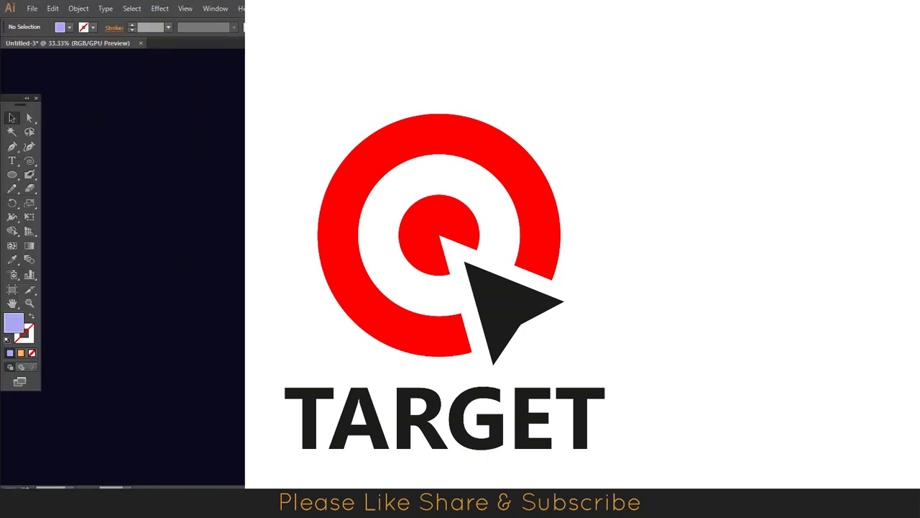
Shift-drag a circle about 156.649 mm across on the dark navy artboard
drag(329, 215, 411, 289)
text(100)
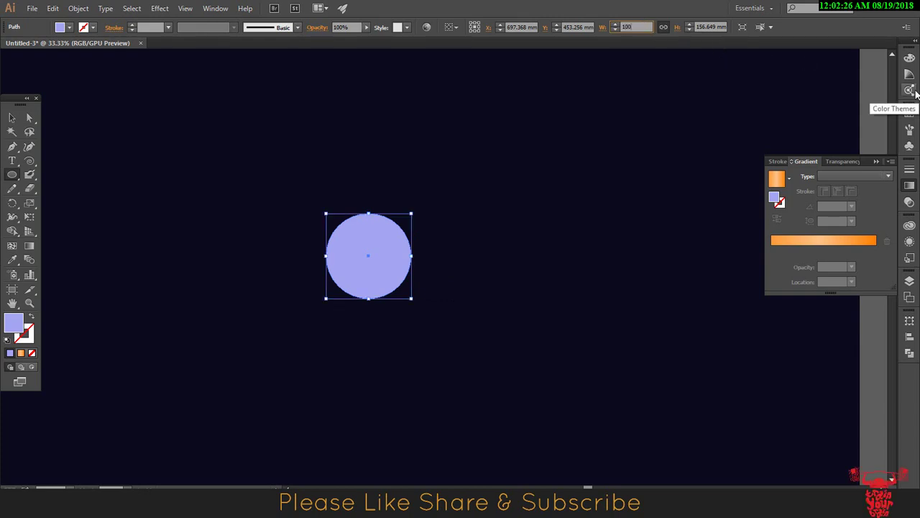
Make the first circle 100 mm wide and place a 200 mm copy to its right
key(Return)
key(v)
key(ctrl+shift+a)
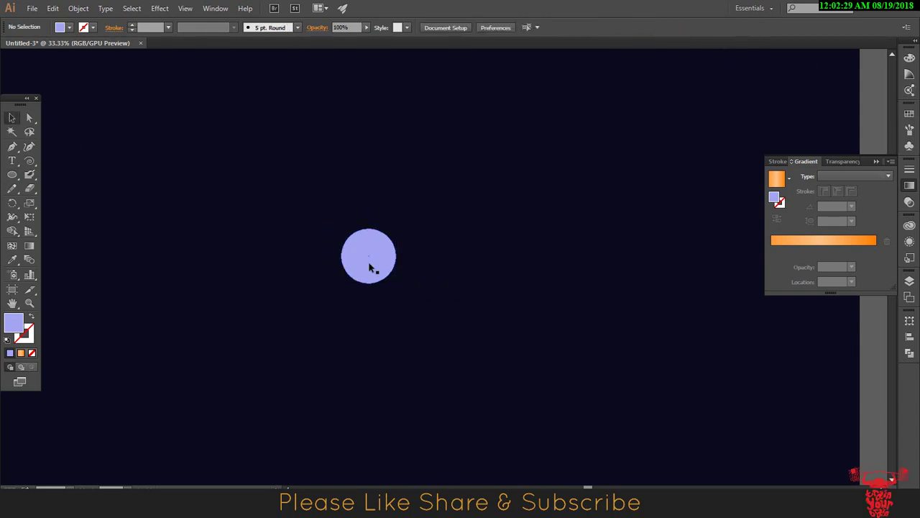
drag(372, 269, 492, 268)
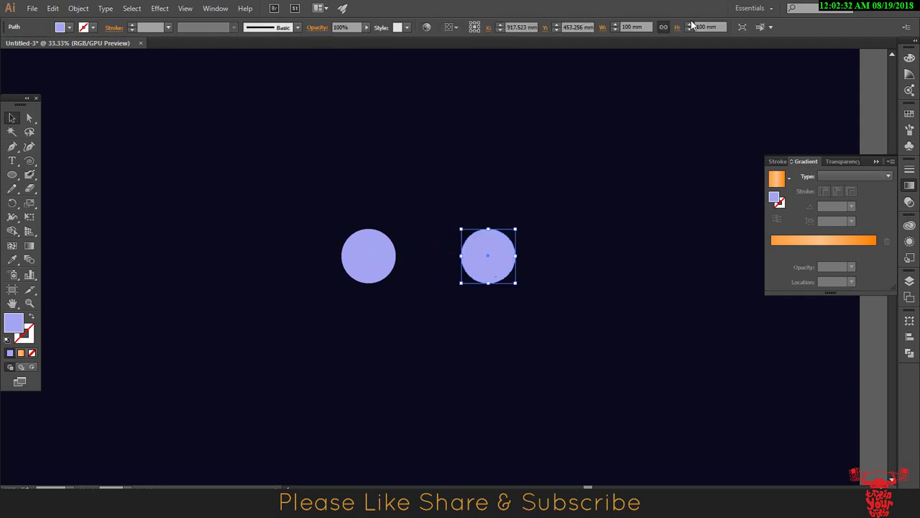
click(650, 26)
text(200)
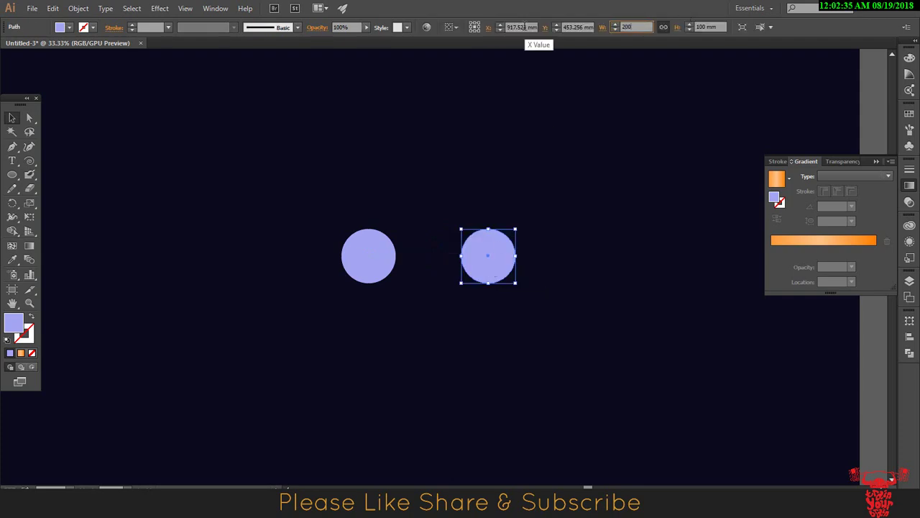
key(Return)
click(541, 173)
Add a 300 mm copy of the circle further to the right
click(482, 259)
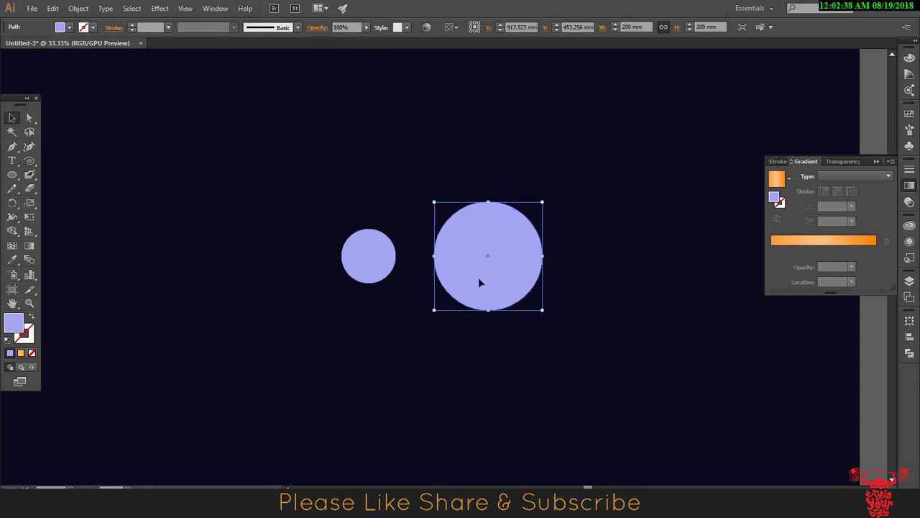
drag(480, 283, 630, 282)
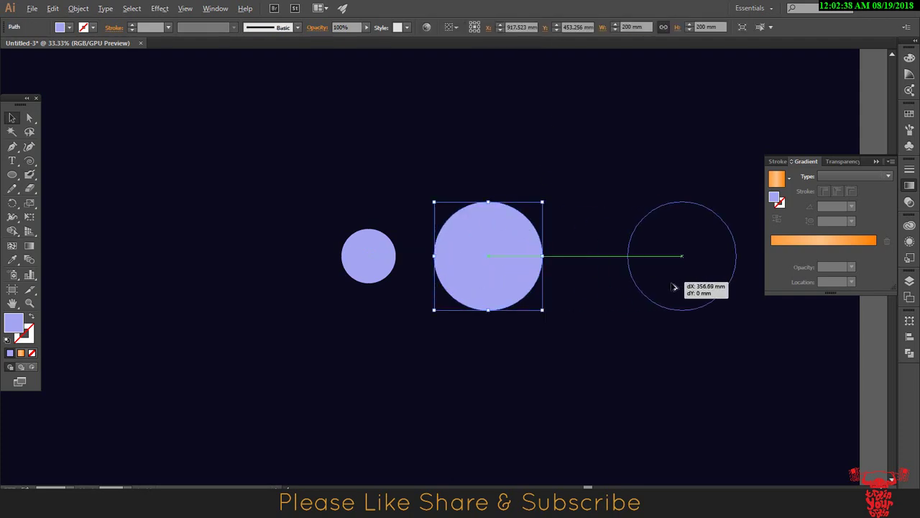
click(642, 26)
text(300)
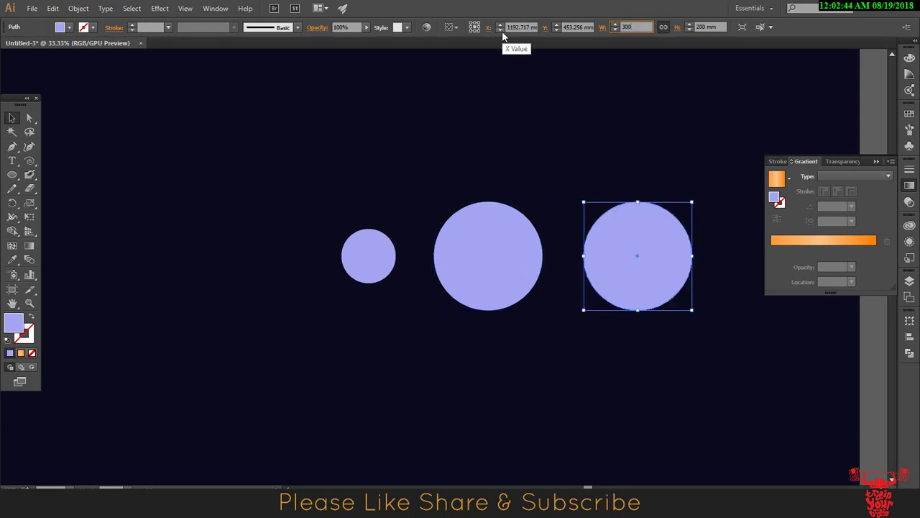
key(Return)
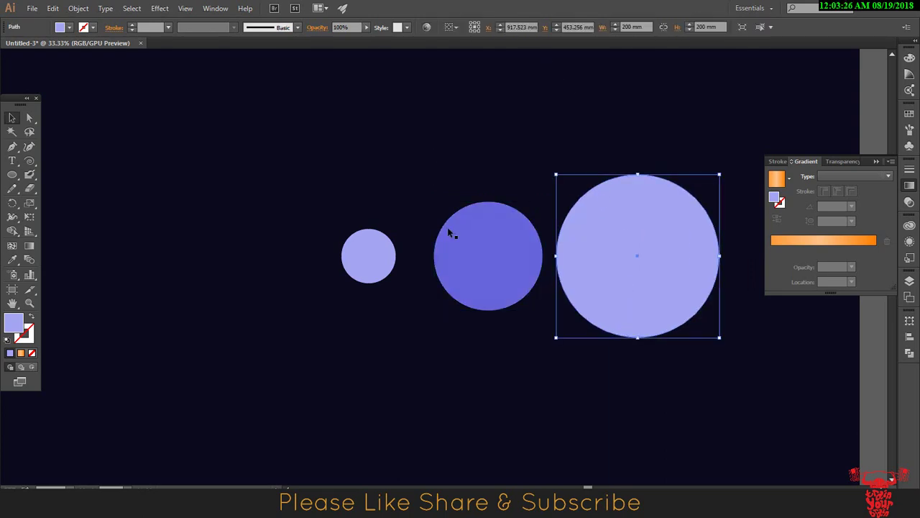
Fill the largest circle with dark blue #3434C6
double_click(13, 322)
click(407, 207)
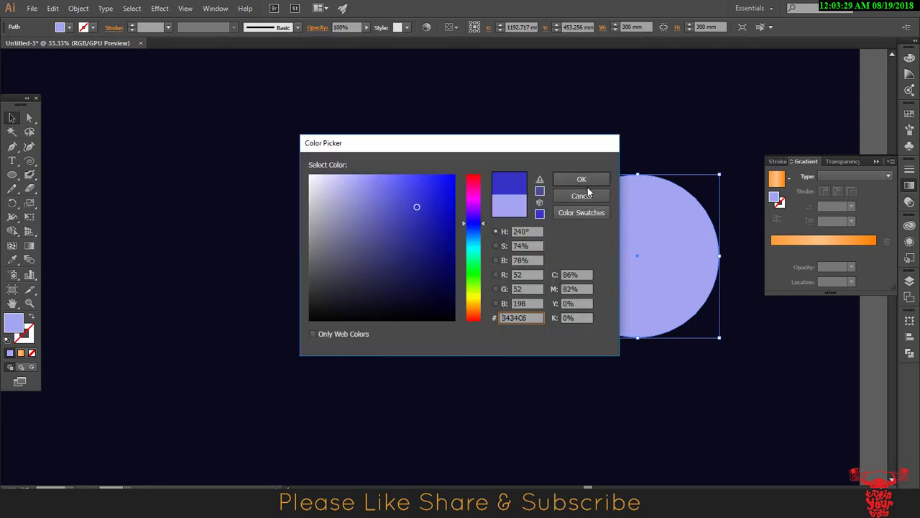
click(584, 181)
click(416, 347)
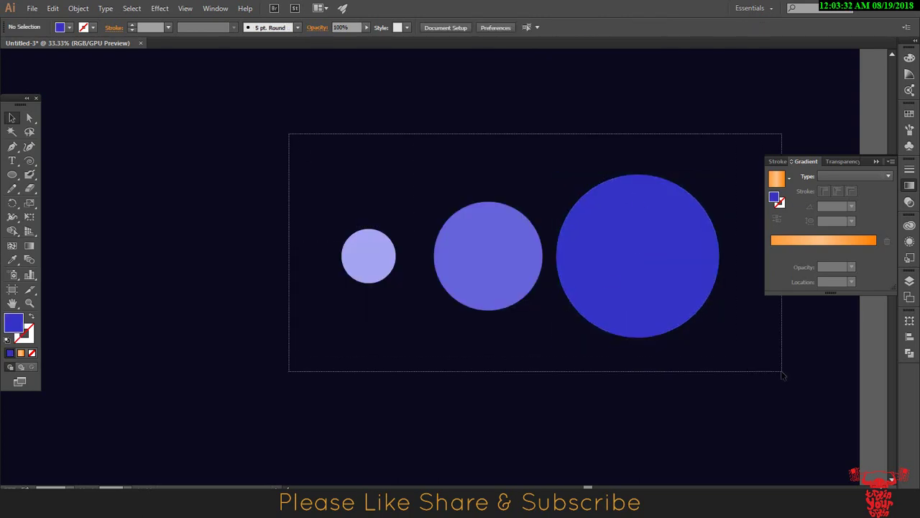
Stack the three circles and bring the small 100 mm circle to the front
drag(293, 141, 781, 375)
click(486, 27)
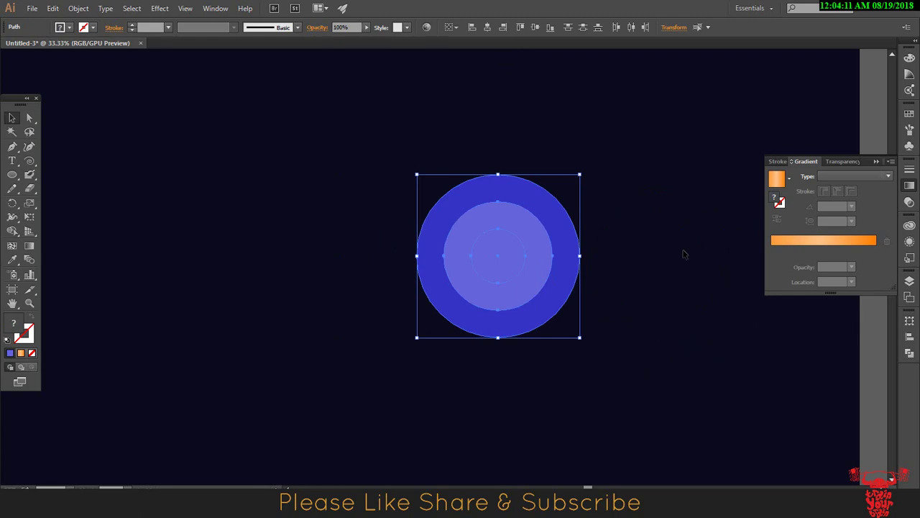
click(544, 267)
key(ctrl+[)
click(603, 273)
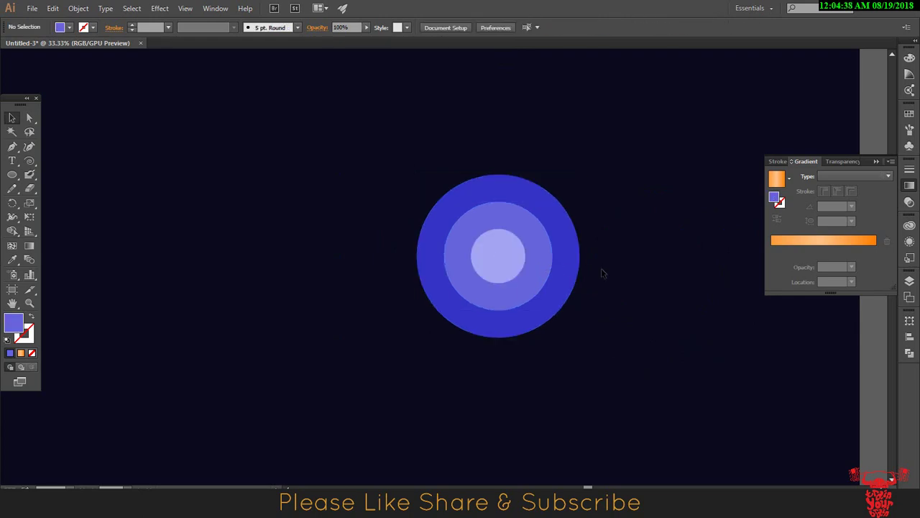
Subtract the middle circle from the outer one with Pathfinder Minus Front, forming a ring
click(515, 222)
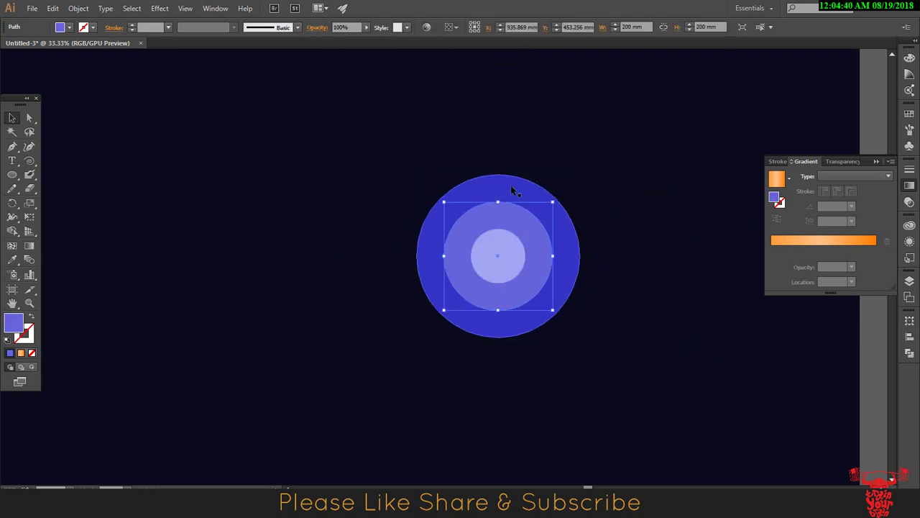
shift+click(512, 189)
click(909, 352)
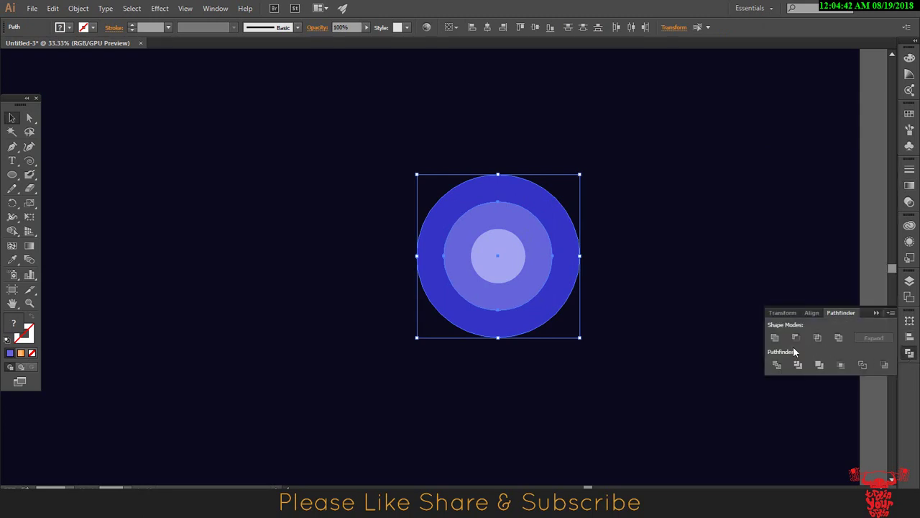
click(796, 338)
click(663, 246)
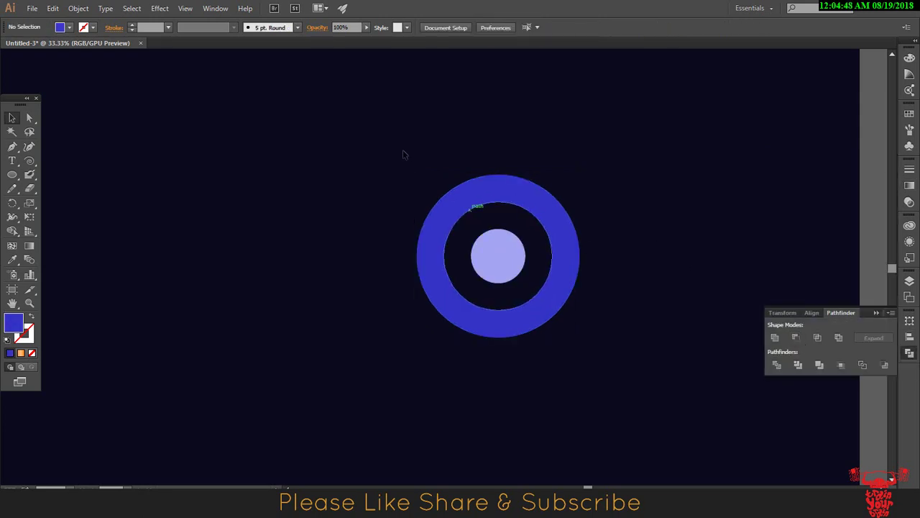
Move the ring and inner dot up-left and enlarge them together
drag(400, 141, 615, 336)
drag(550, 301, 430, 286)
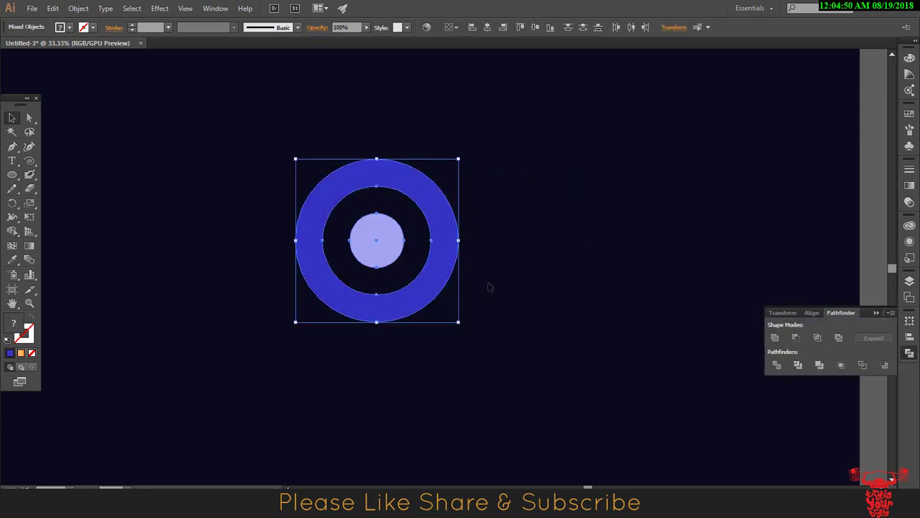
click(559, 290)
drag(247, 139, 499, 361)
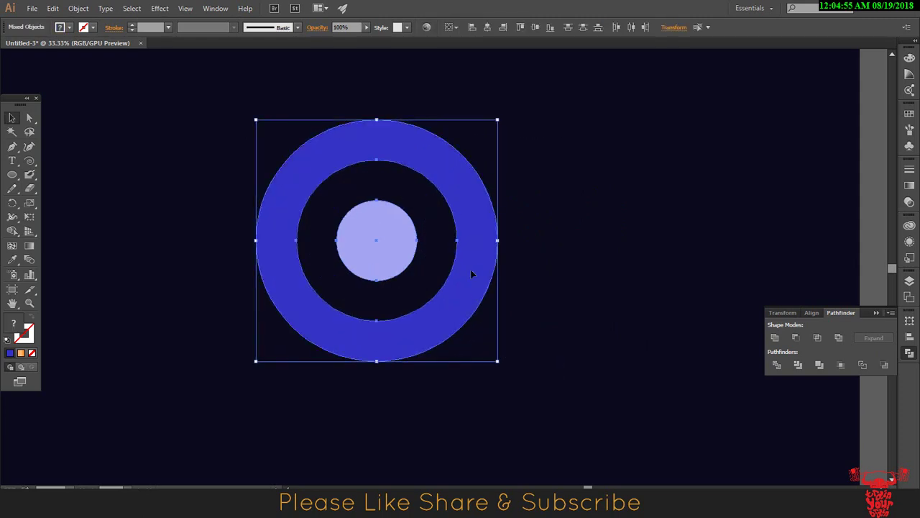
drag(470, 271, 480, 286)
click(630, 262)
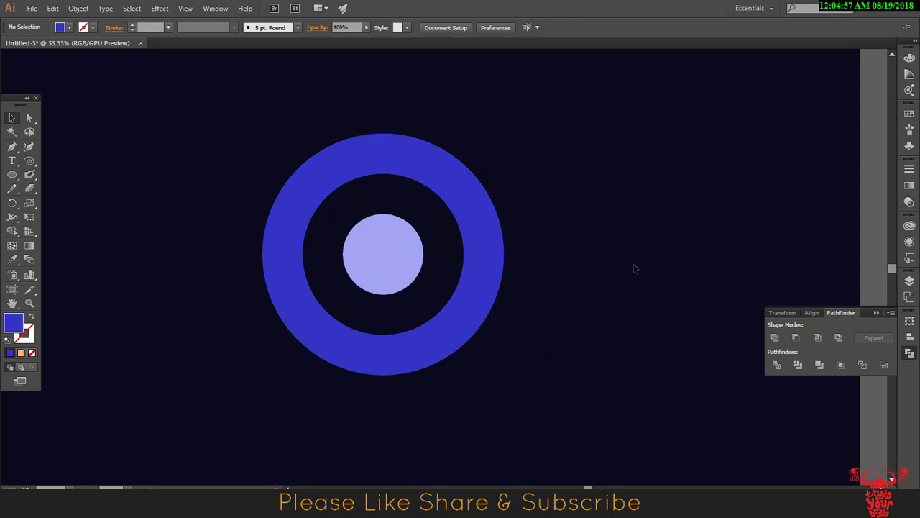
click(399, 265)
Draw a star to the left of the ring
drag(24, 173, 66, 230)
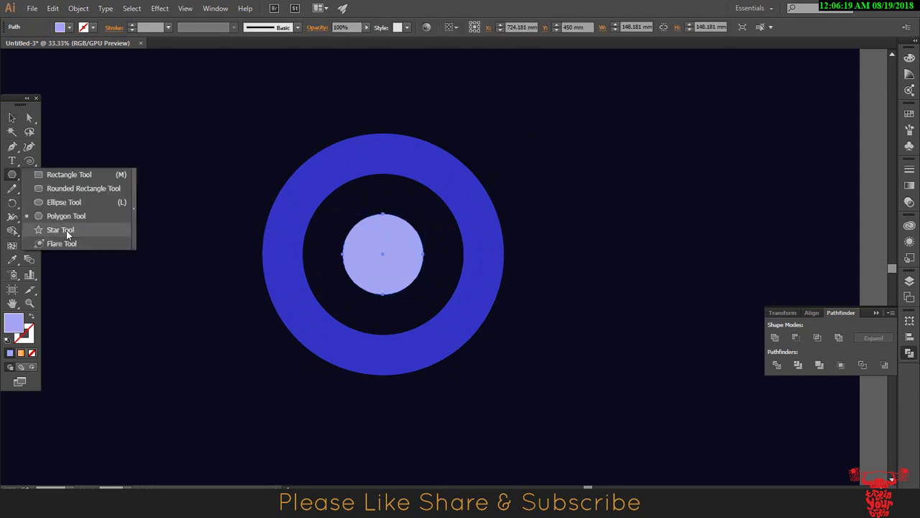
mouse_move(129, 222)
mouse_down()
mouse_move(202, 284)
mouse_move(221, 270)
mouse_up()
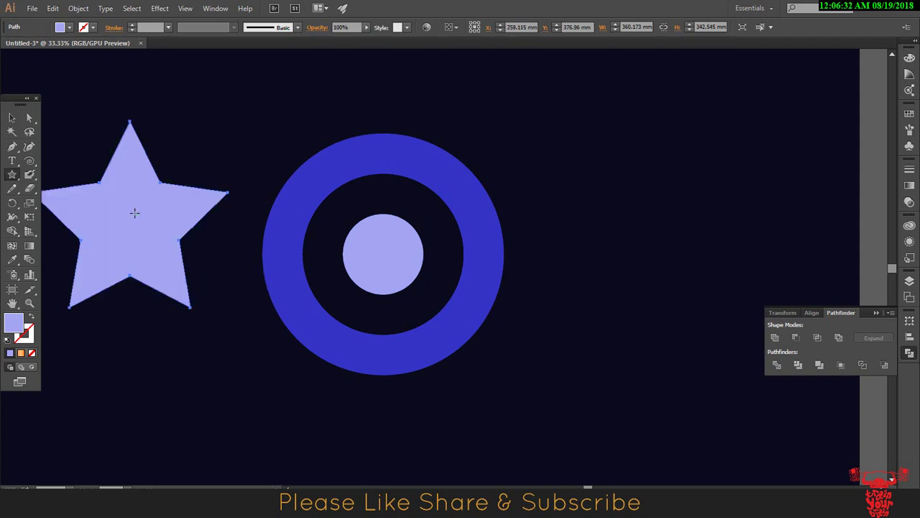
click(31, 118)
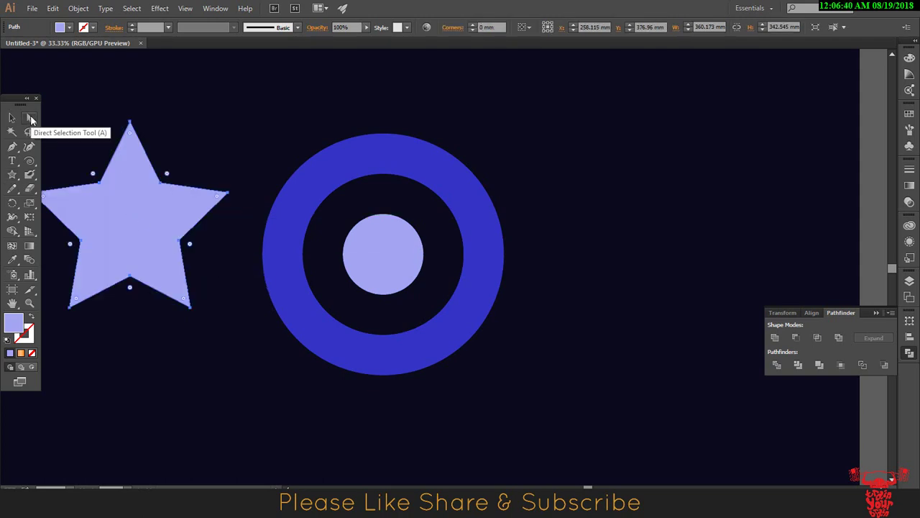
key(p)
Delete the star's extra anchor points until only a plain triangle remains
click(189, 306)
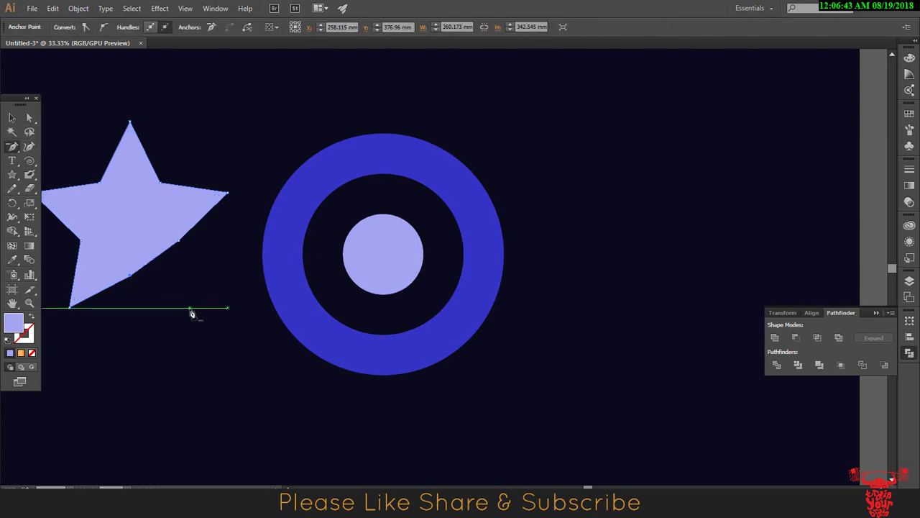
click(130, 276)
click(184, 246)
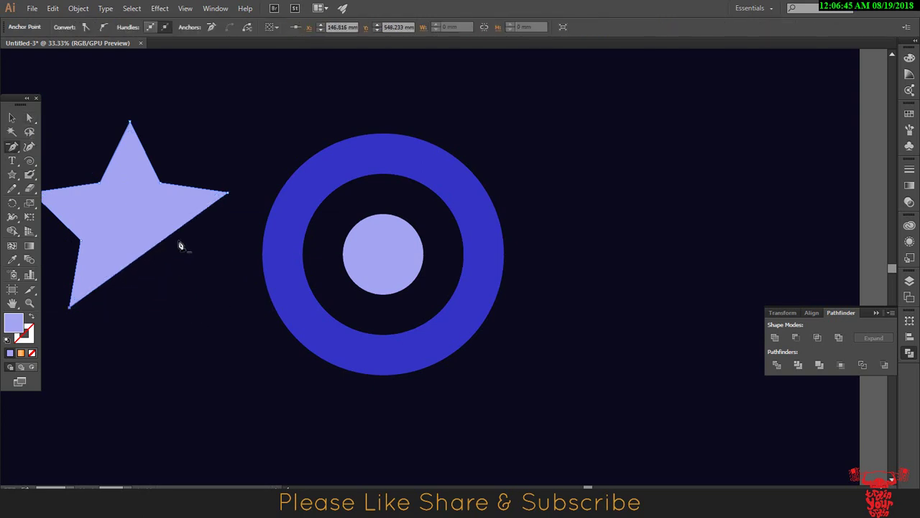
click(71, 309)
click(81, 240)
click(226, 194)
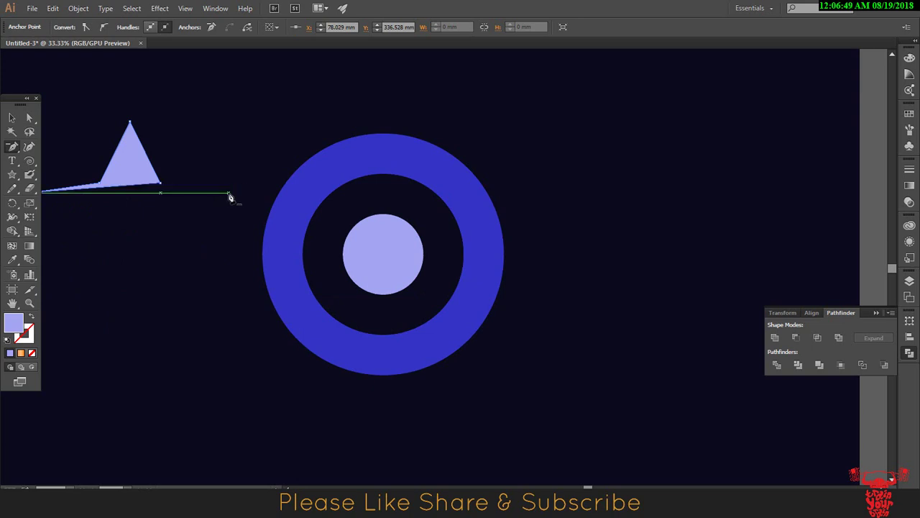
scroll(133, 219, left, 2)
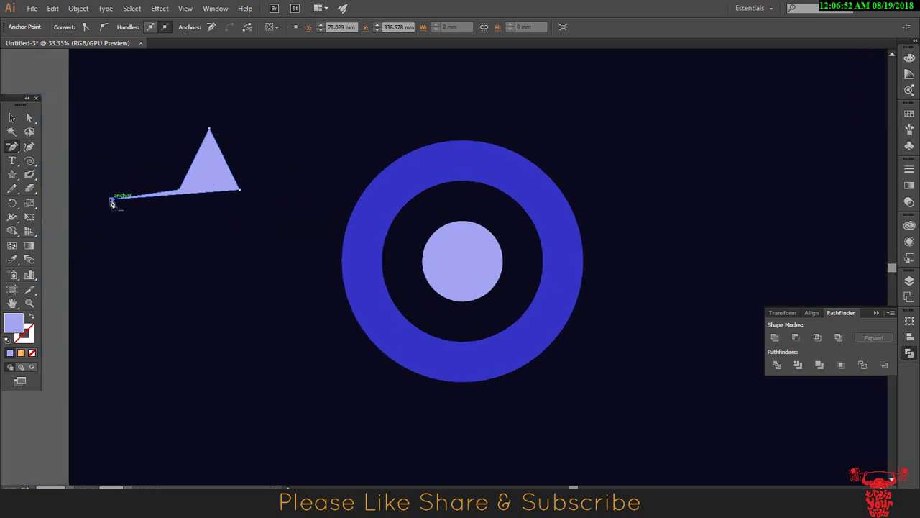
click(120, 198)
Move the triangle onto the circle's lower half and enlarge it
click(12, 117)
mouse_move(208, 179)
mouse_down()
mouse_move(495, 323)
mouse_move(561, 390)
mouse_up()
drag(518, 352, 475, 346)
click(655, 352)
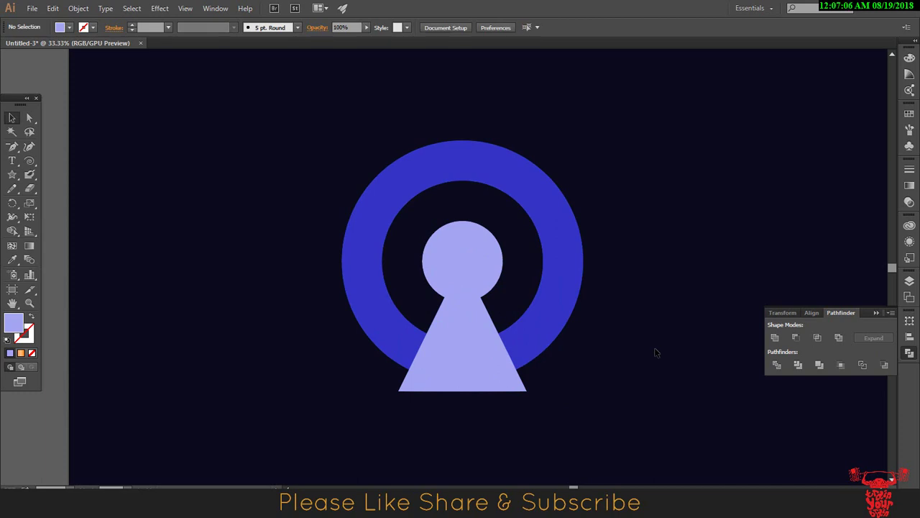
click(507, 385)
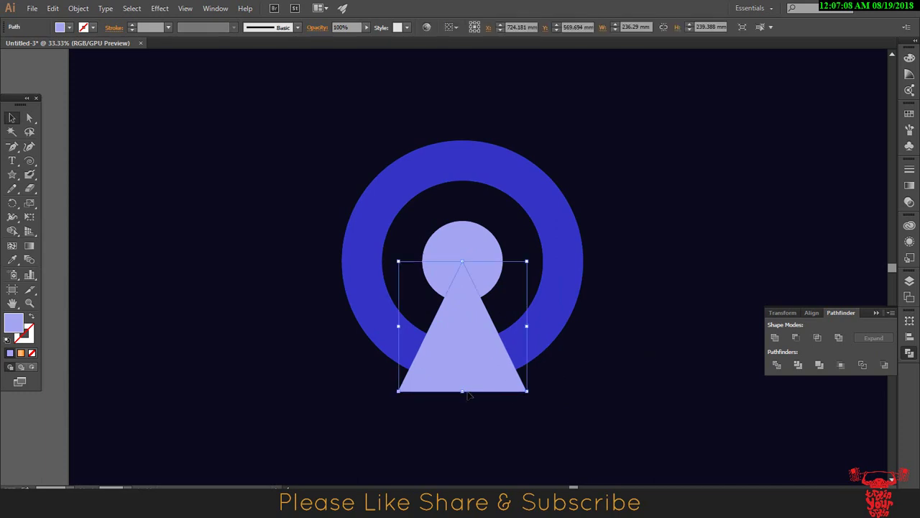
Add a midpoint on the triangle's base and pull it upward into an arrowhead notch
drag(11, 146, 72, 166)
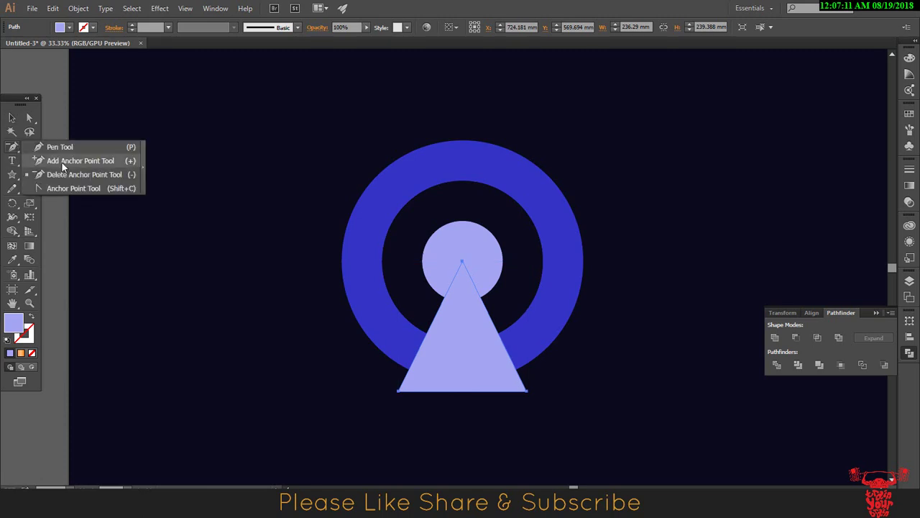
click(464, 394)
key(a)
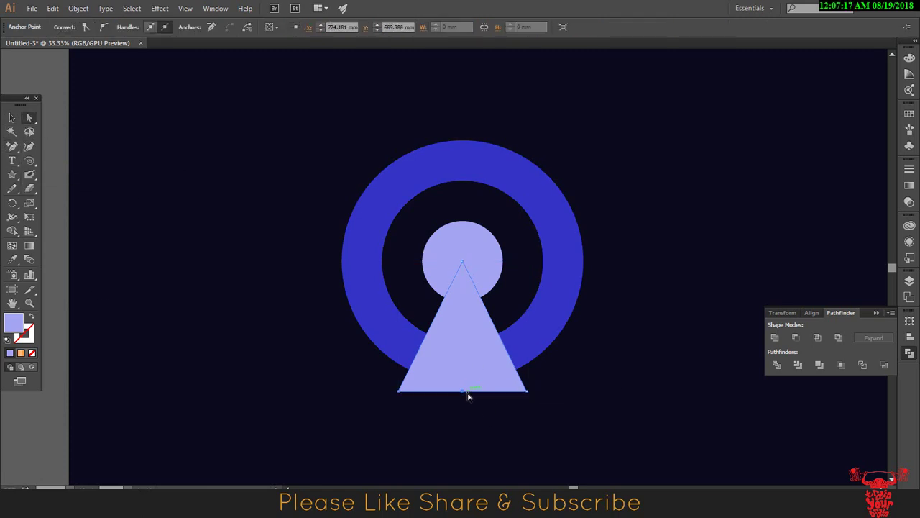
drag(468, 396, 461, 374)
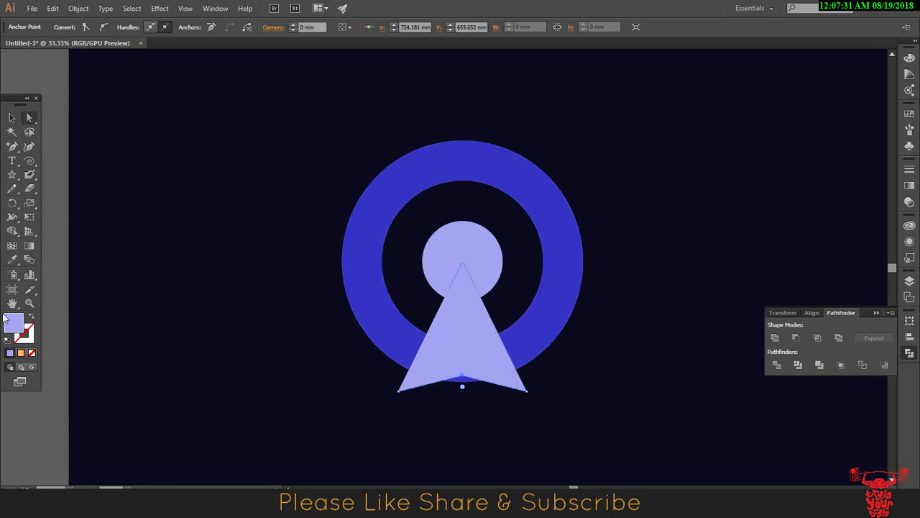
click(468, 309)
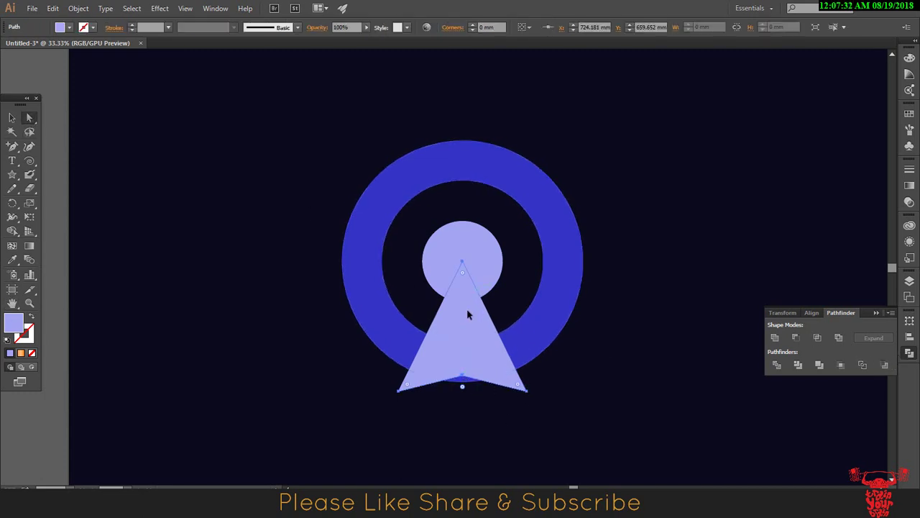
Rotate the arrowhead about 42° around its tip so it angles down-right
click(12, 232)
click(13, 203)
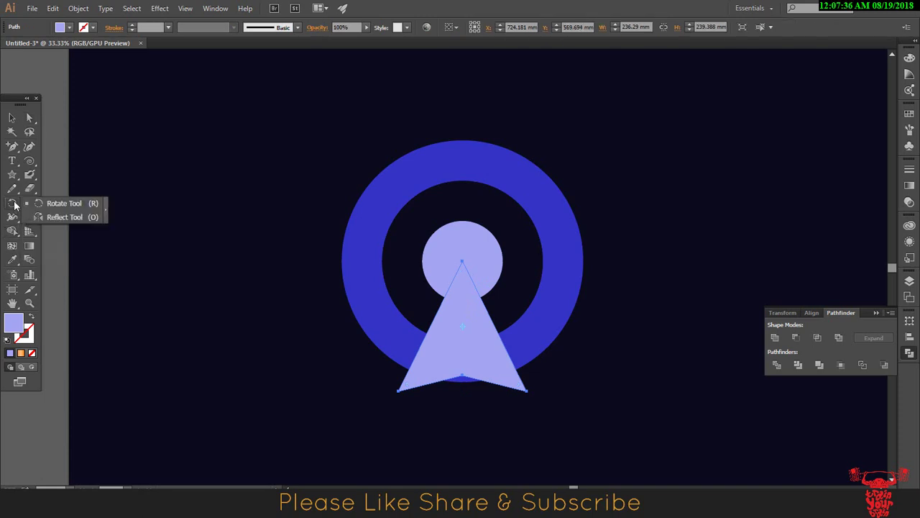
click(65, 205)
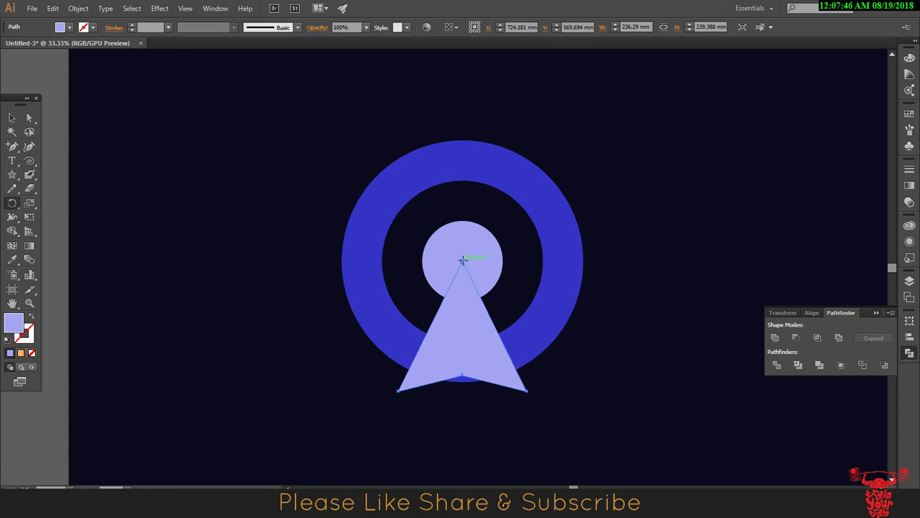
drag(461, 371, 543, 358)
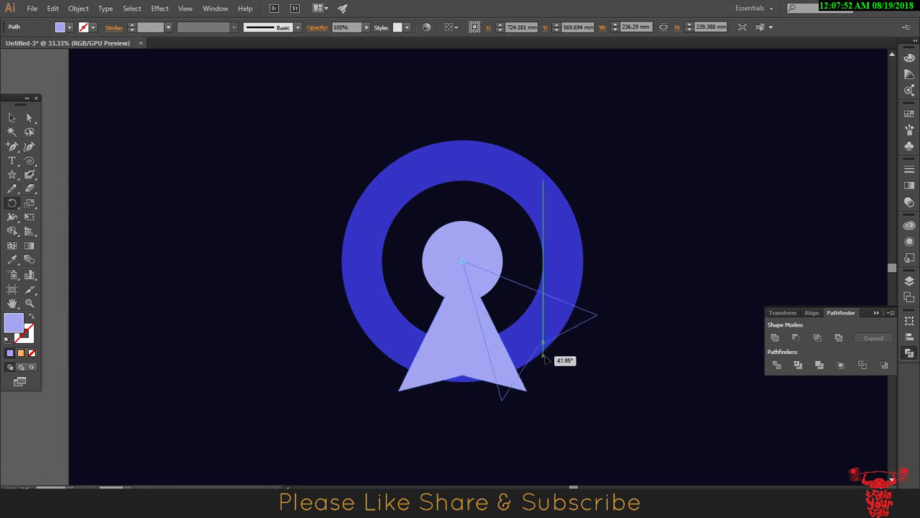
drag(543, 358, 545, 360)
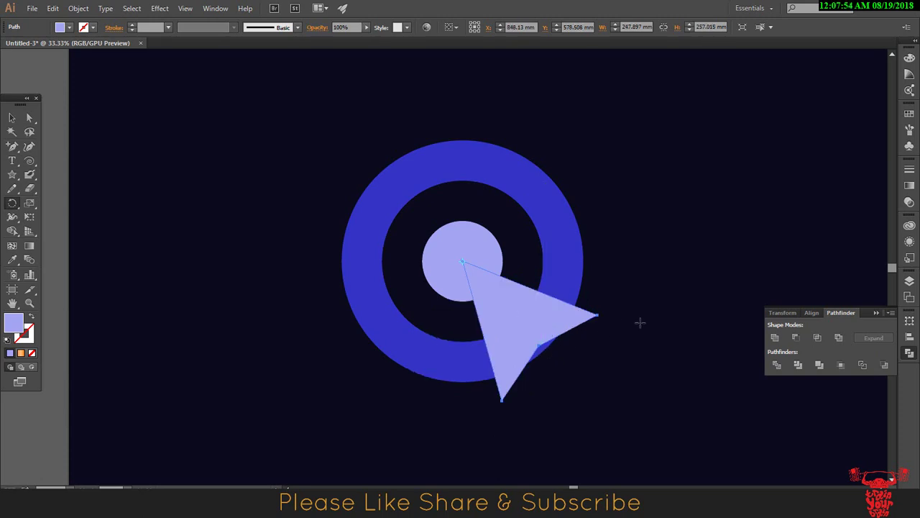
Enlarge the arrowhead slightly and nudge its tip onto the dot's centre
click(12, 118)
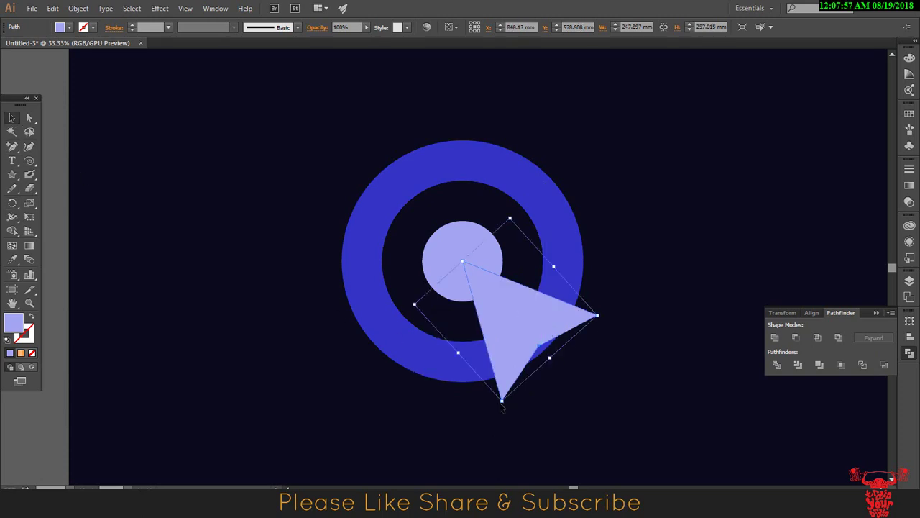
mouse_move(502, 407)
mouse_down()
mouse_move(504, 425)
mouse_move(507, 416)
mouse_up()
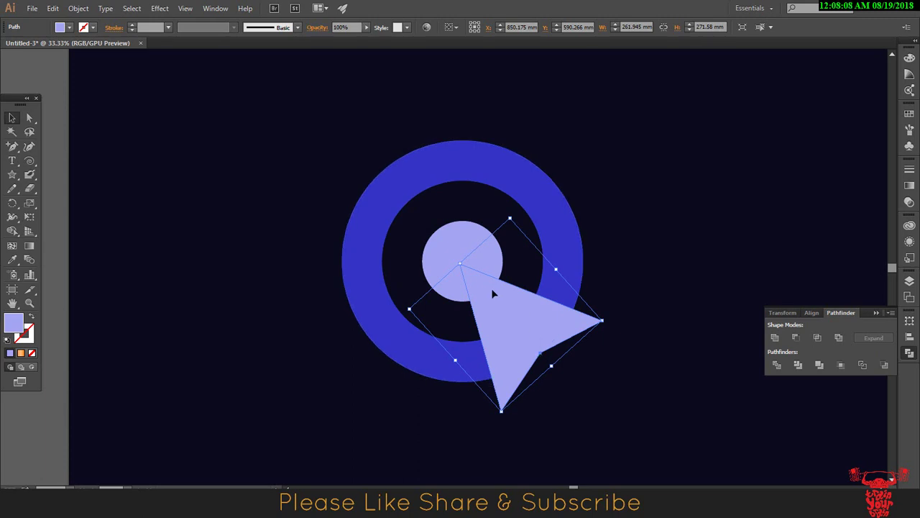
click(468, 247)
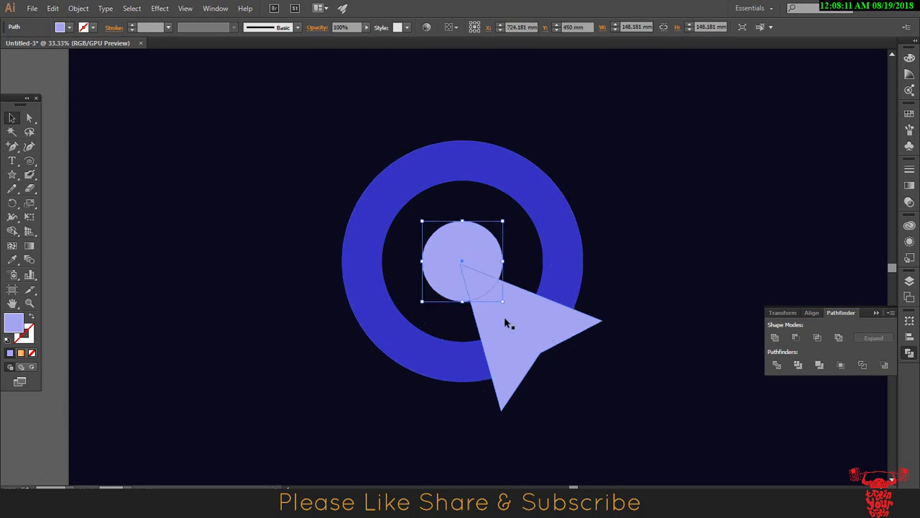
drag(504, 317, 508, 319)
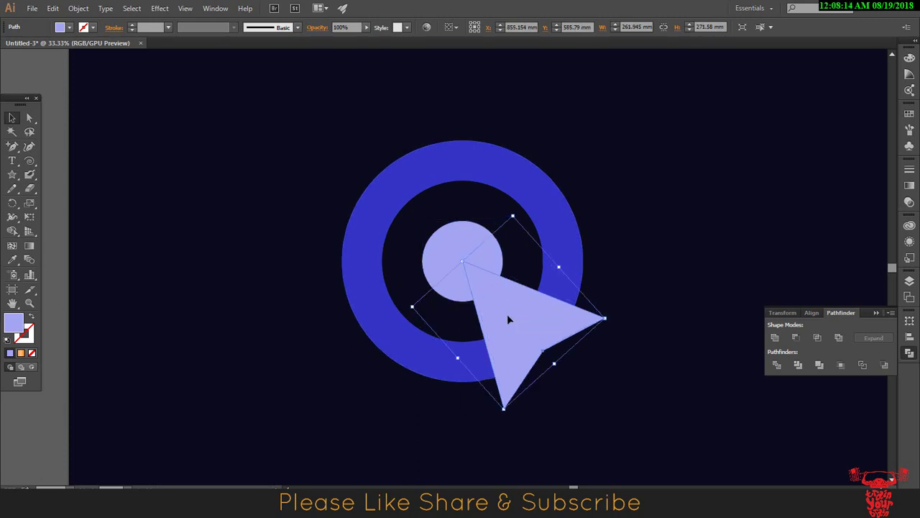
click(637, 309)
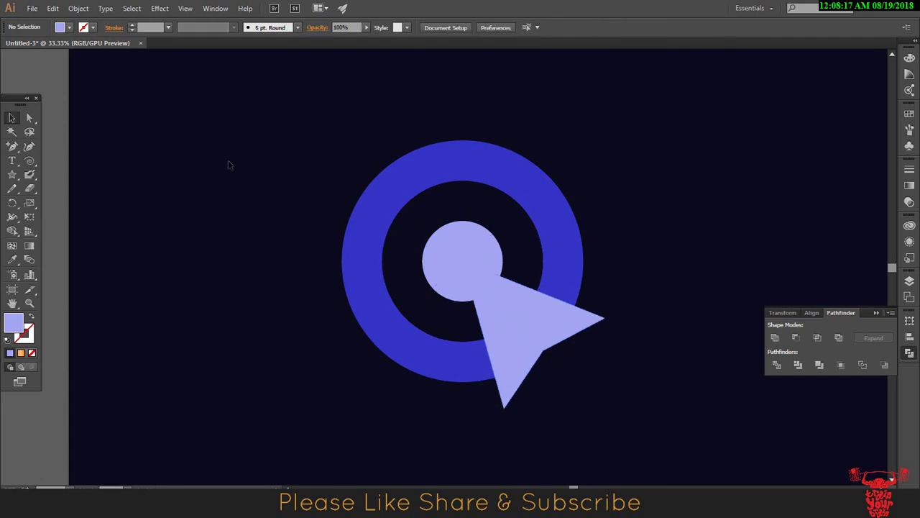
Use Shape Builder to merge the arrowhead pieces split by the ring into one shape
drag(233, 148, 635, 379)
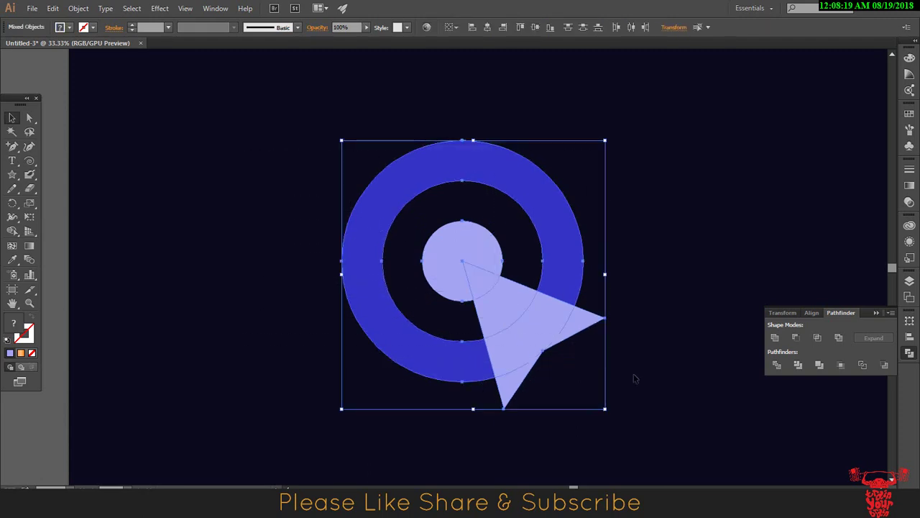
click(12, 231)
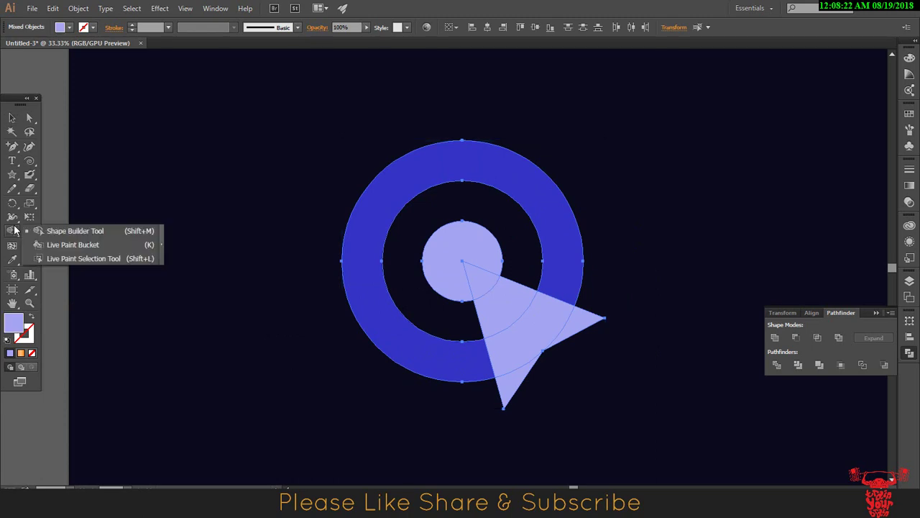
mouse_move(509, 381)
mouse_down()
mouse_move(516, 313)
mouse_move(480, 283)
mouse_up()
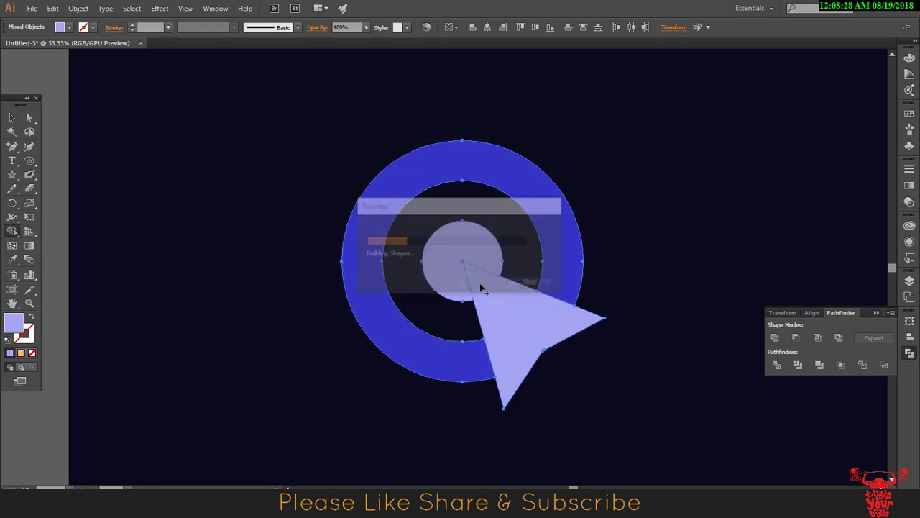
click(11, 117)
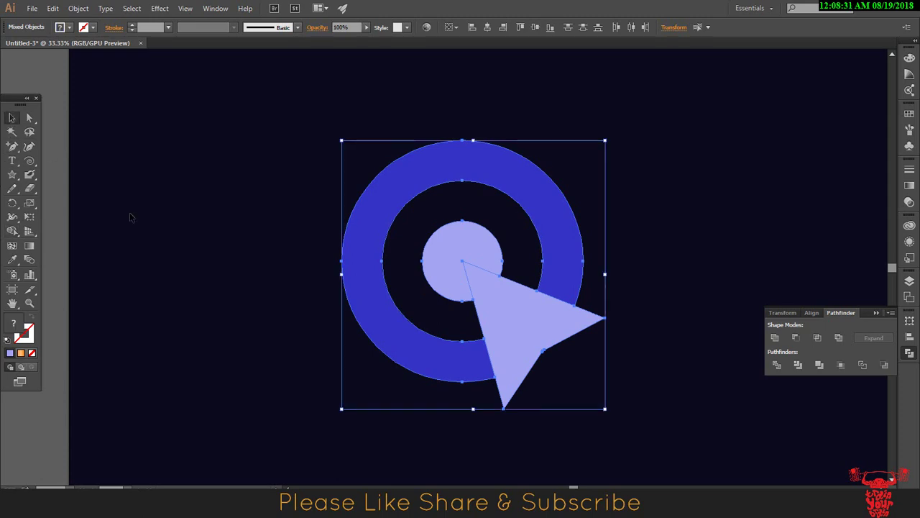
click(173, 268)
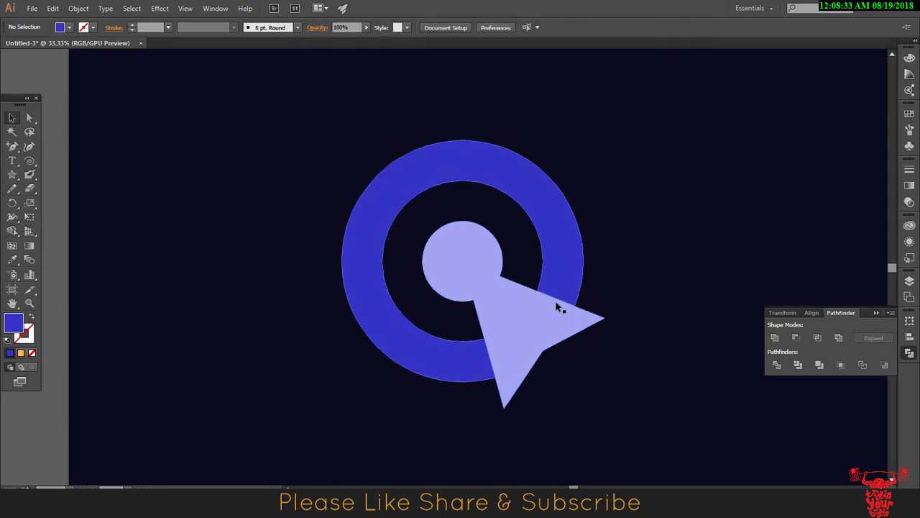
Shrink the arrow pointer and fit it into the ring's gap, aimed at the dot
click(516, 332)
drag(515, 328, 680, 321)
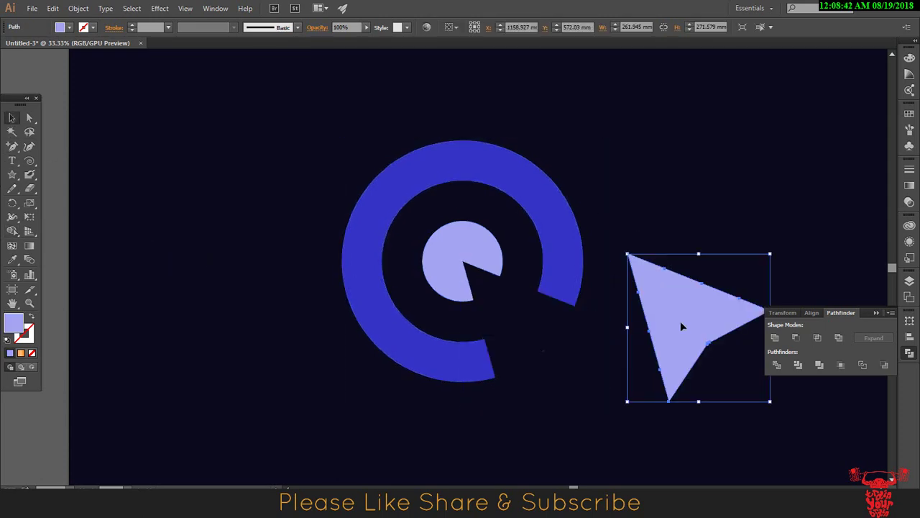
key(ctrl+z)
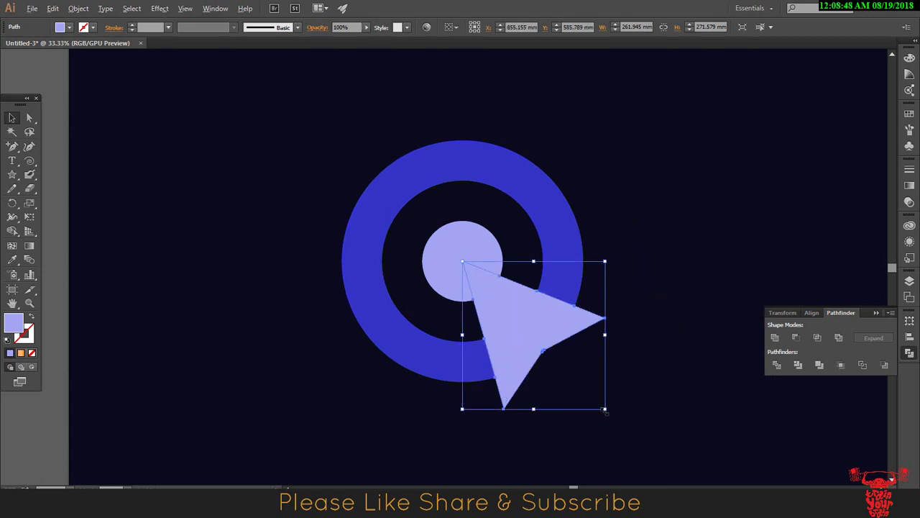
mouse_move(605, 408)
mouse_down()
mouse_move(591, 383)
mouse_move(598, 389)
mouse_up()
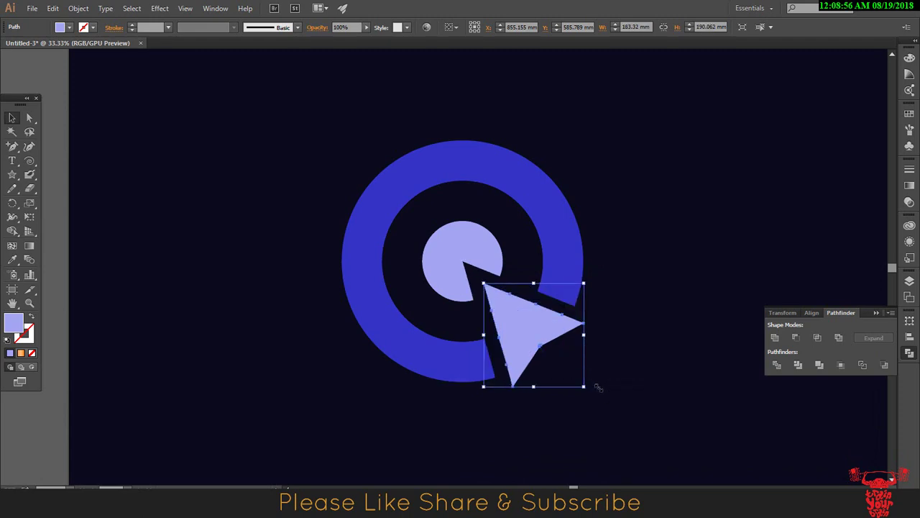
drag(526, 323, 529, 327)
click(688, 311)
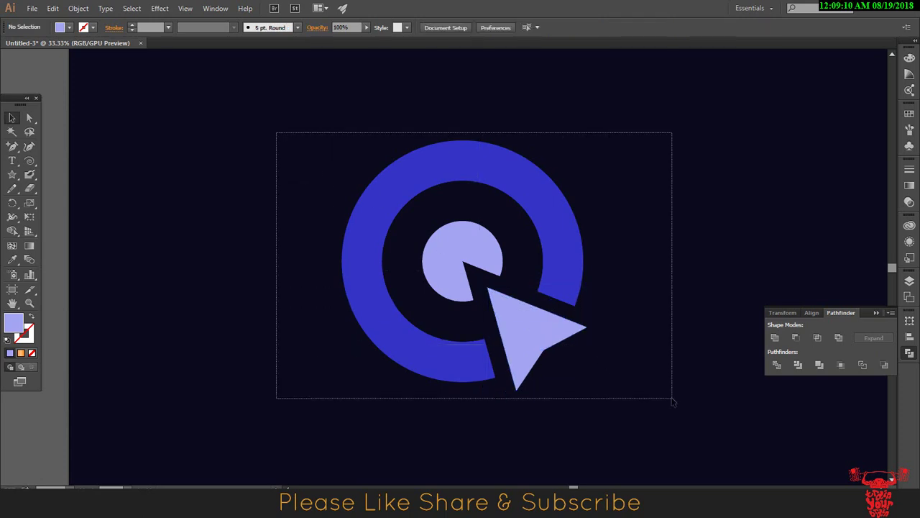
Shift the whole logo up and slightly right
drag(279, 141, 672, 398)
drag(543, 342, 547, 272)
click(649, 292)
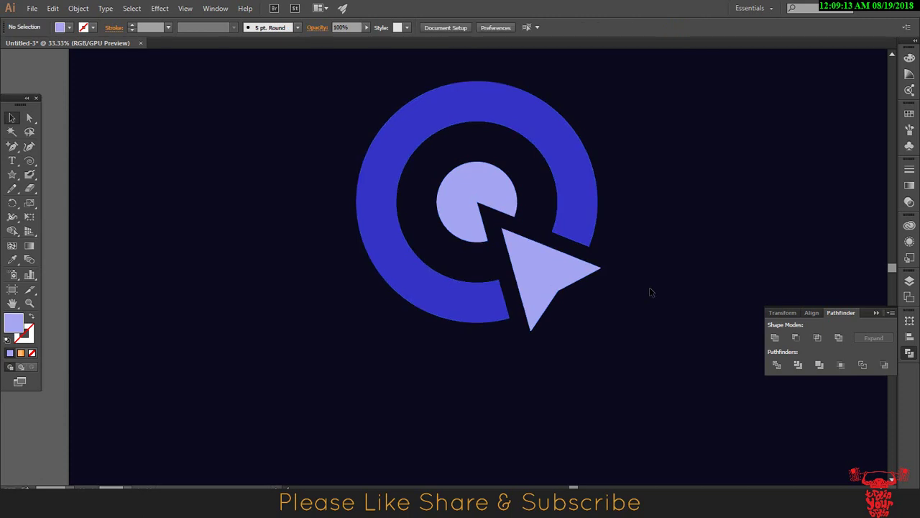
key(t)
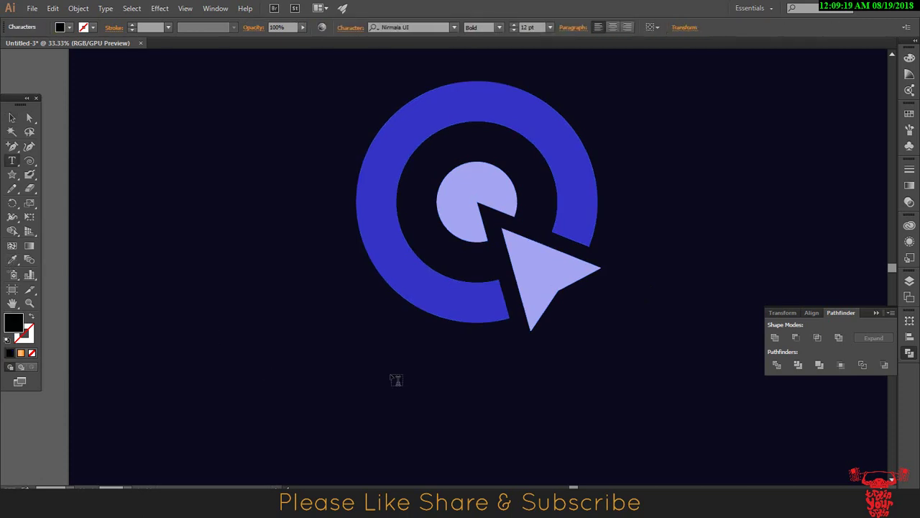
Start a text line below the logo with a light purple fill
click(396, 376)
double_click(20, 320)
click(376, 188)
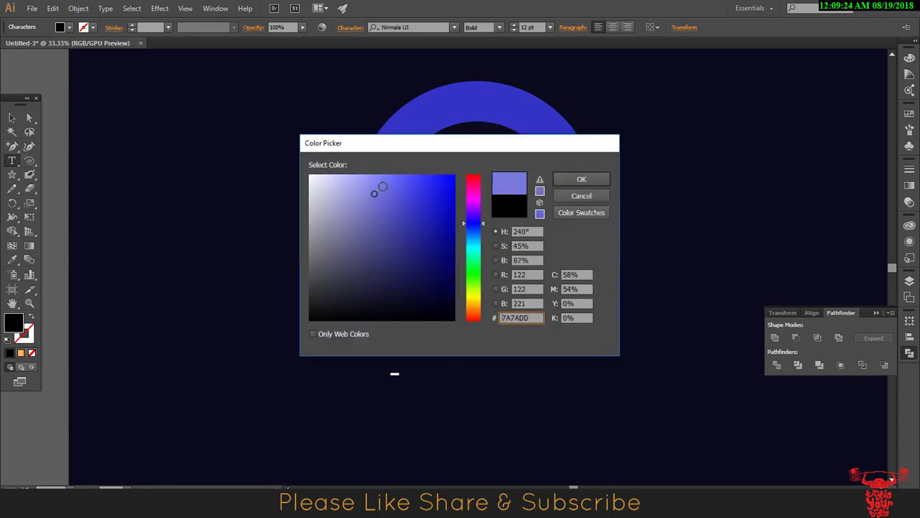
click(584, 182)
Enlarge the TARGET text and scale the logo icon down to sit above it
click(11, 118)
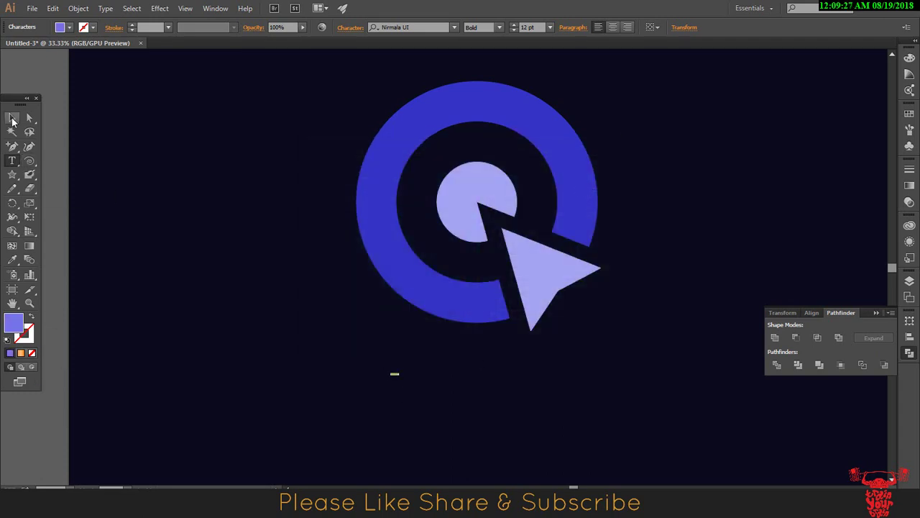
drag(411, 374, 539, 406)
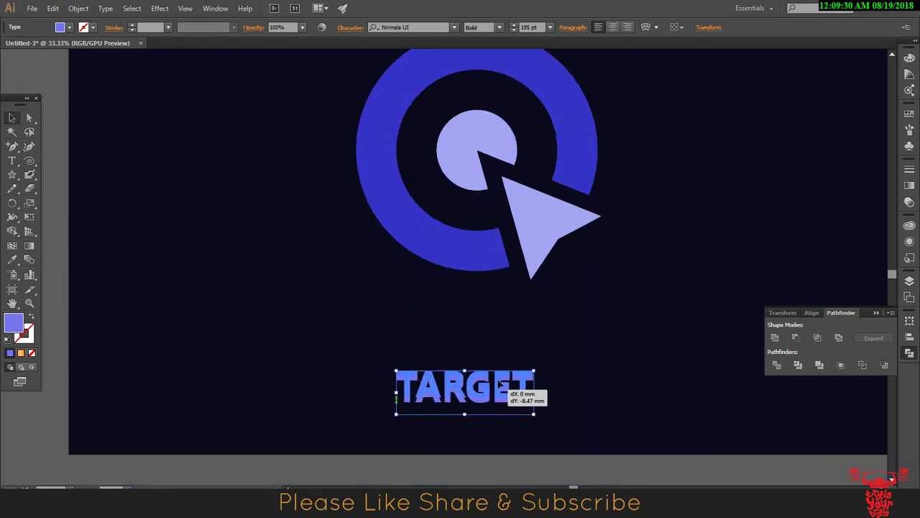
scroll(583, 417, up, 1)
mouse_move(251, 288)
mouse_down()
mouse_move(591, 144)
mouse_move(513, 196)
mouse_up()
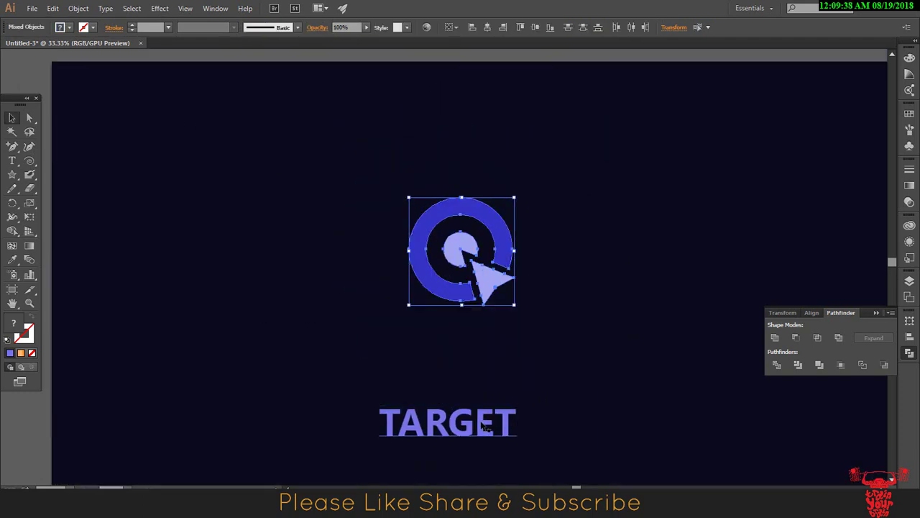
drag(446, 422, 462, 332)
click(573, 287)
scroll(574, 287, up, 2)
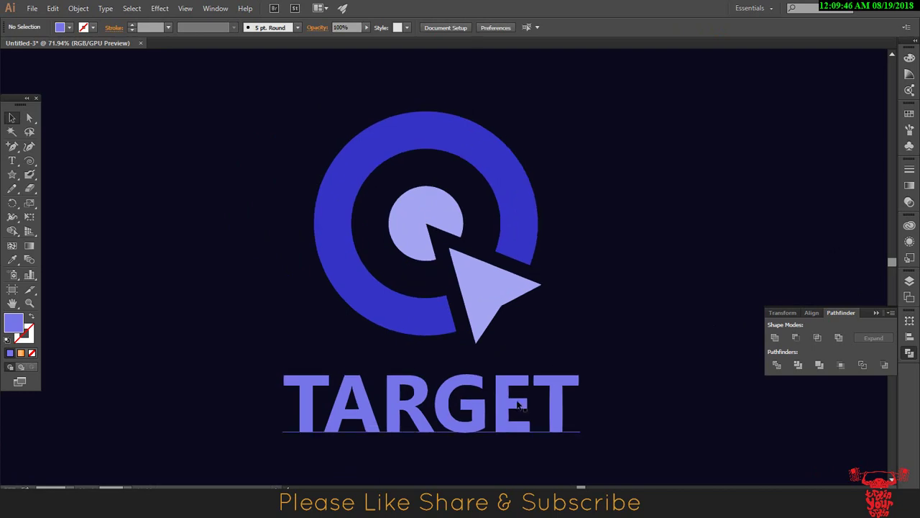
Eyedrop the inner dot's lavender onto the TARGET text
click(431, 403)
key(i)
click(334, 215)
click(496, 288)
key(v)
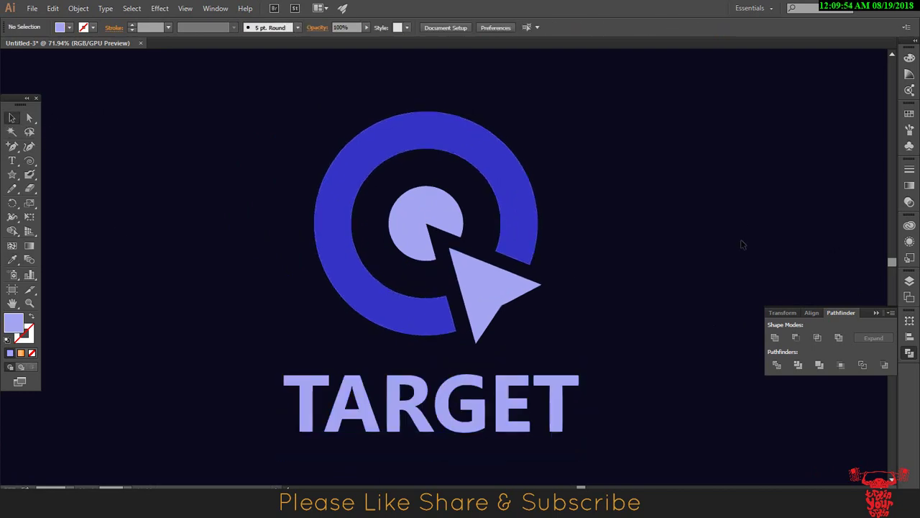
Duplicate the logo to the right and fill the copy with olive yellow A5A50A
key(ctrl+minus)
key(ctrl+a)
mouse_move(333, 397)
mouse_down()
mouse_move(695, 397)
mouse_move(390, 393)
mouse_move(471, 393)
mouse_up()
click(557, 139)
click(496, 173)
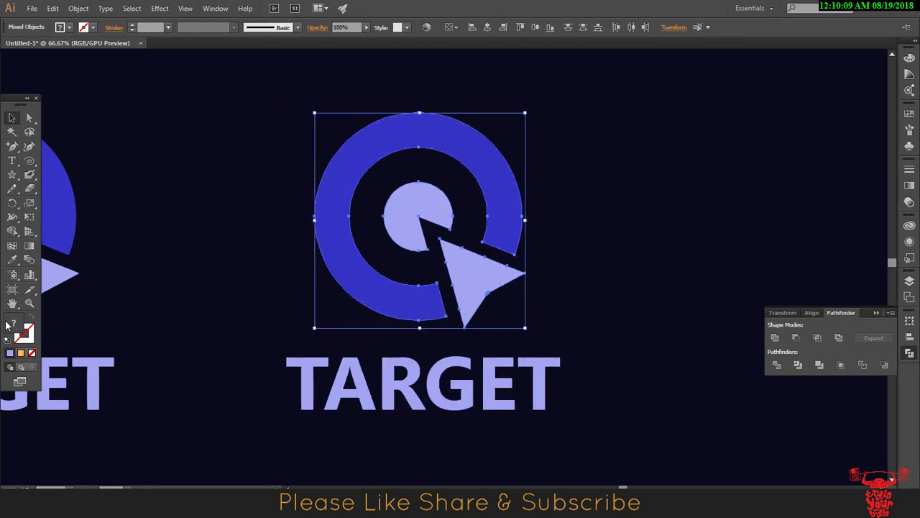
double_click(23, 331)
text(A5A50A)
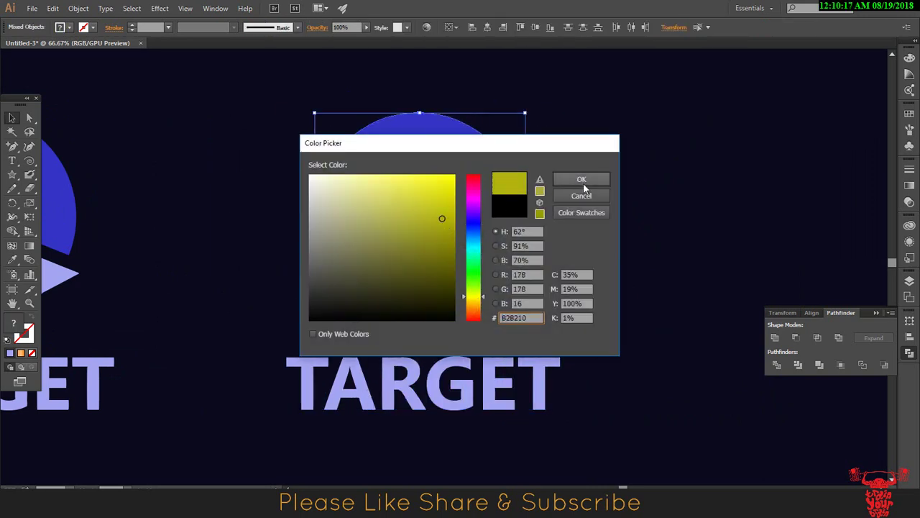
click(582, 180)
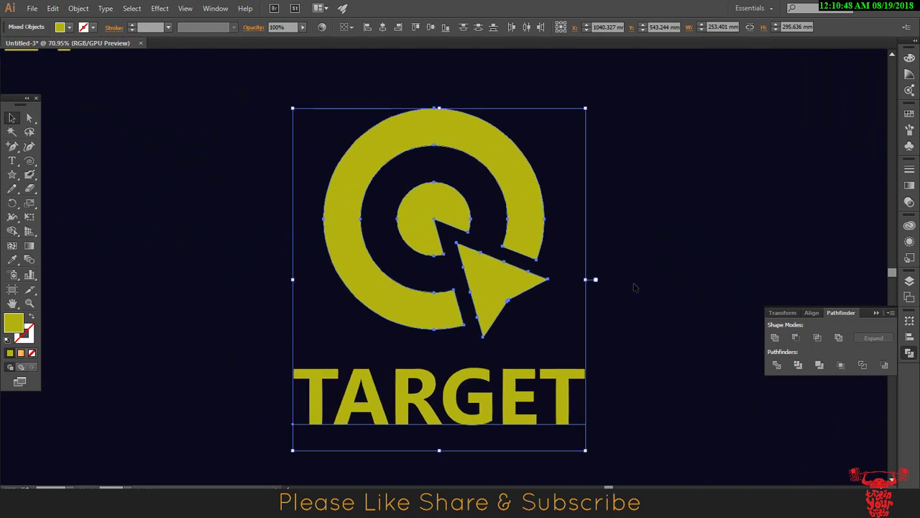
Give the icon a multi-stop orange linear gradient angled at 45°
click(20, 353)
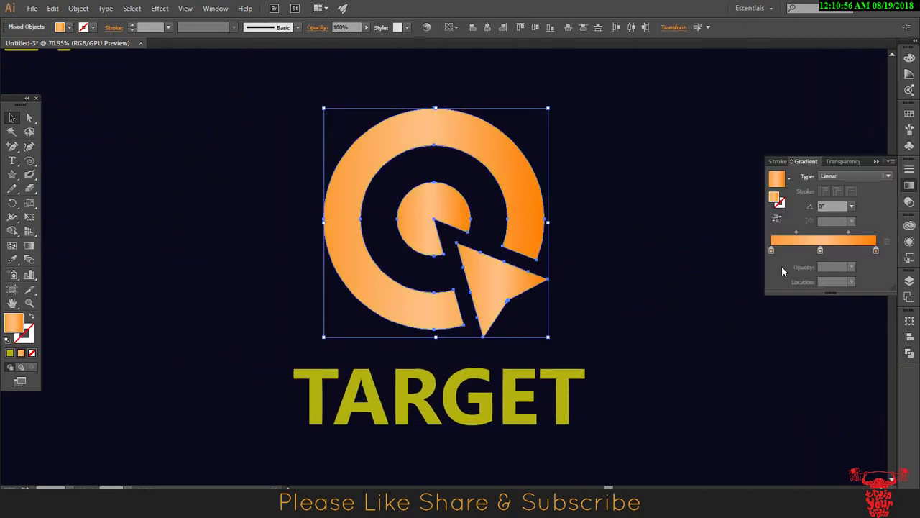
click(860, 251)
click(839, 250)
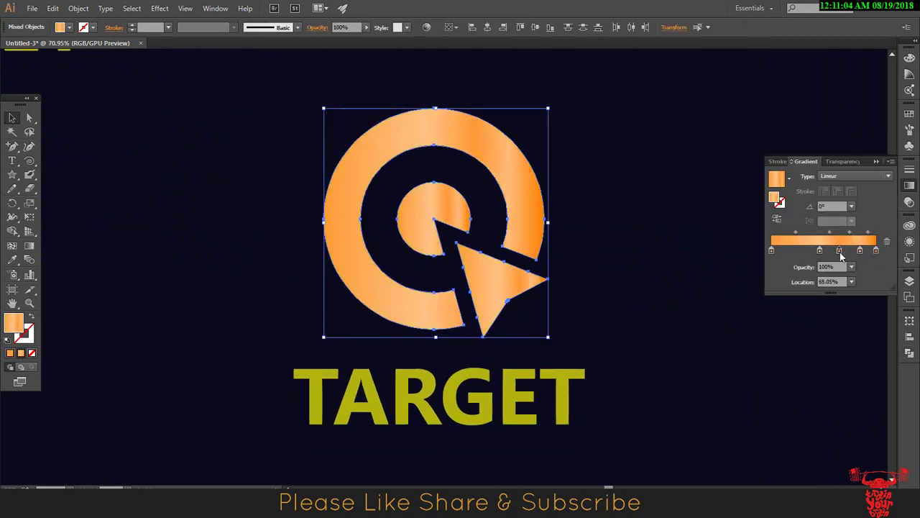
click(802, 251)
click(788, 251)
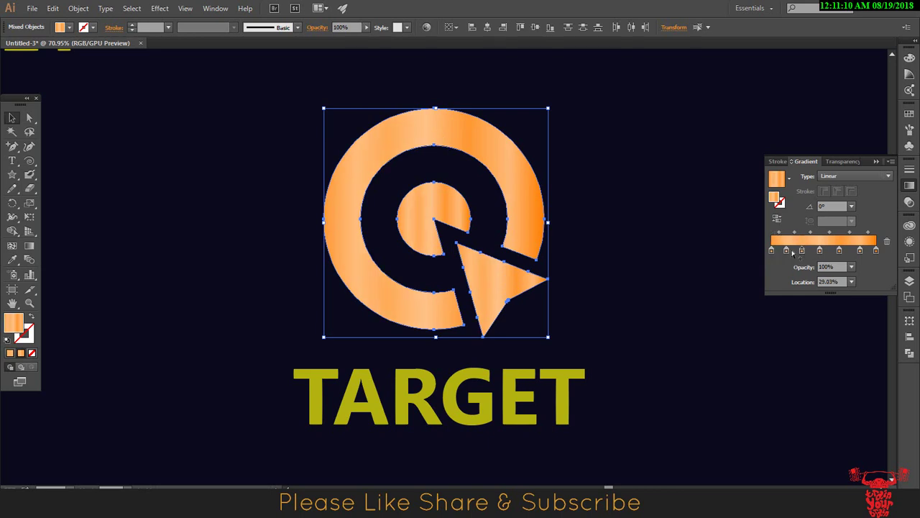
click(851, 206)
click(865, 272)
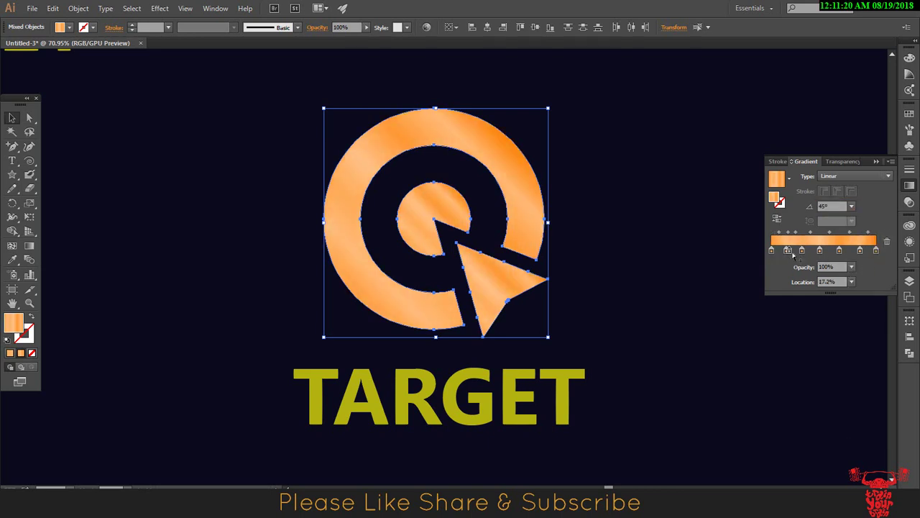
drag(860, 250, 863, 268)
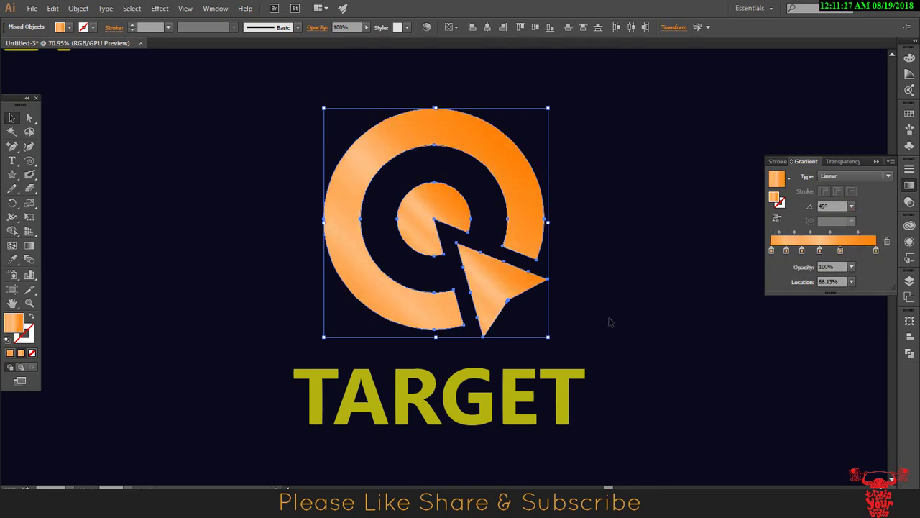
Outline the TARGET text and apply the icon's orange gradient to it at 45°
right_click(512, 393)
click(535, 338)
key(i)
click(403, 162)
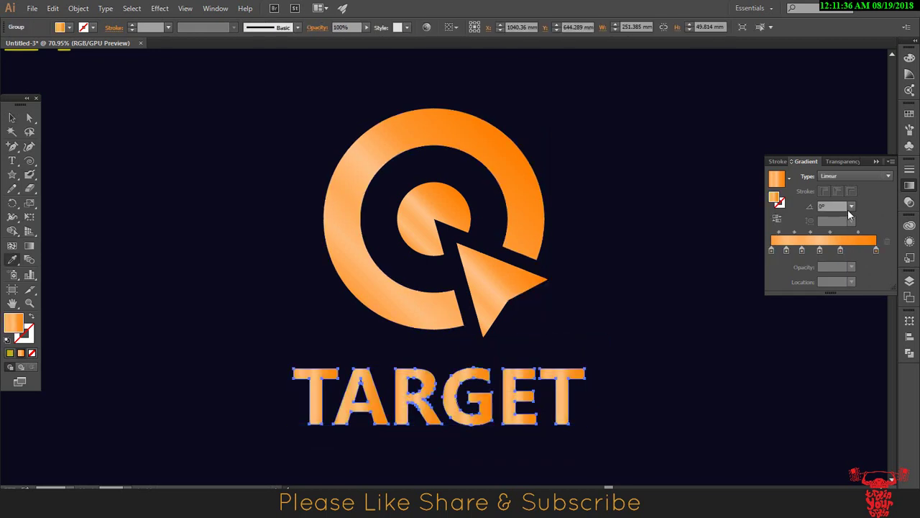
click(850, 210)
click(867, 293)
key(v)
click(221, 285)
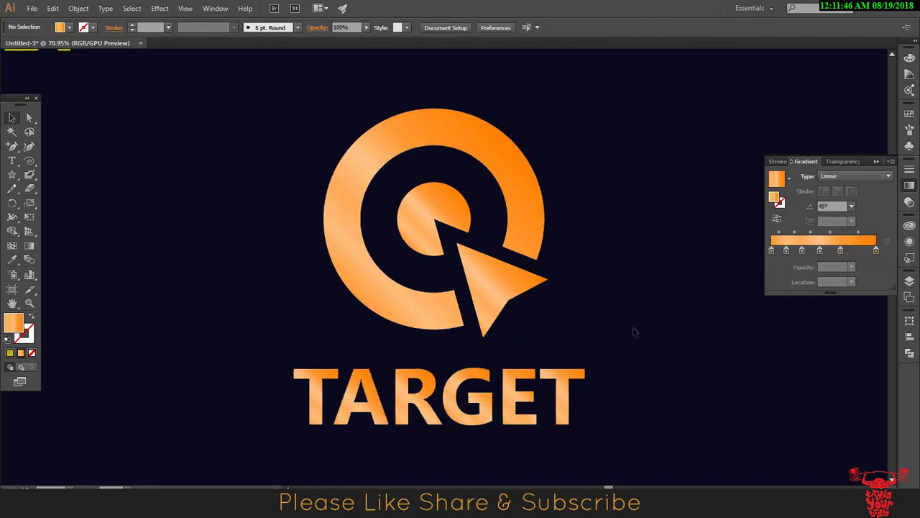